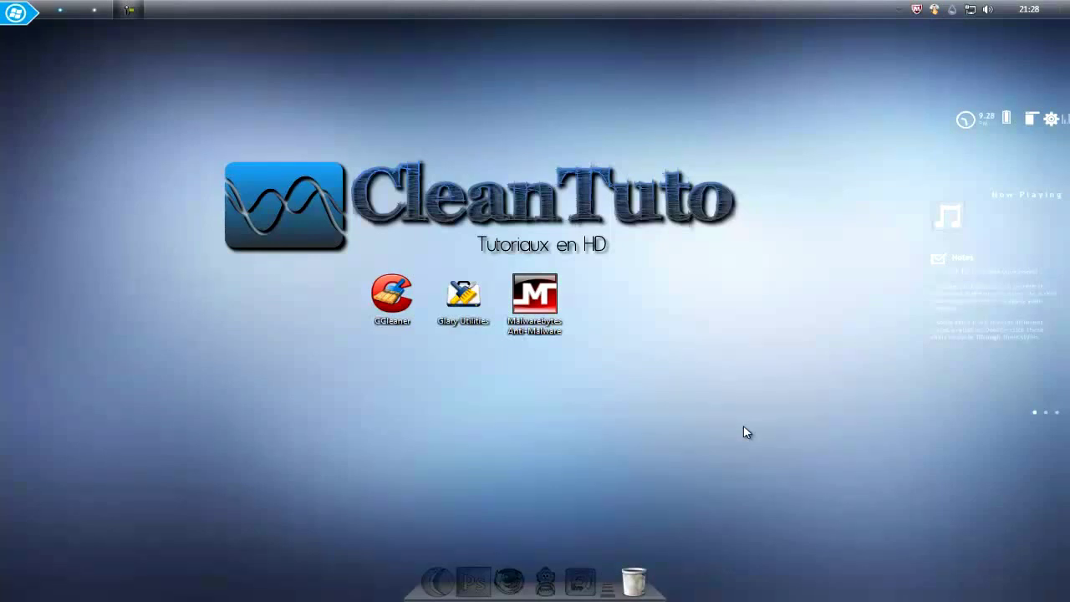
{"action": "left_click_drag", "start_coordinate": [699, 449], "coordinate": [255, 246]}
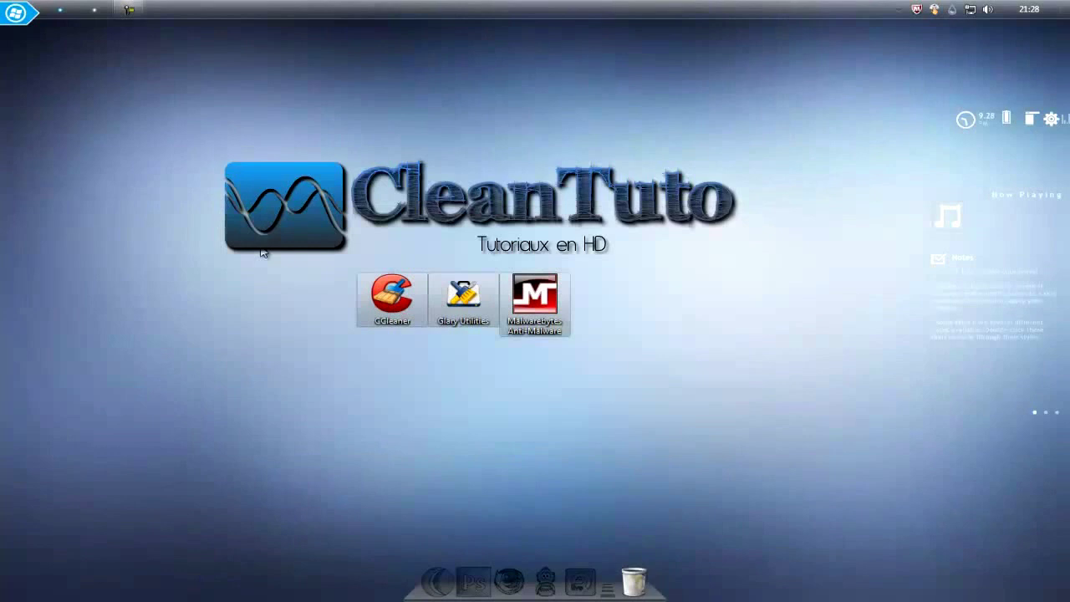
{"action": "left_click", "coordinate": [262, 252]}
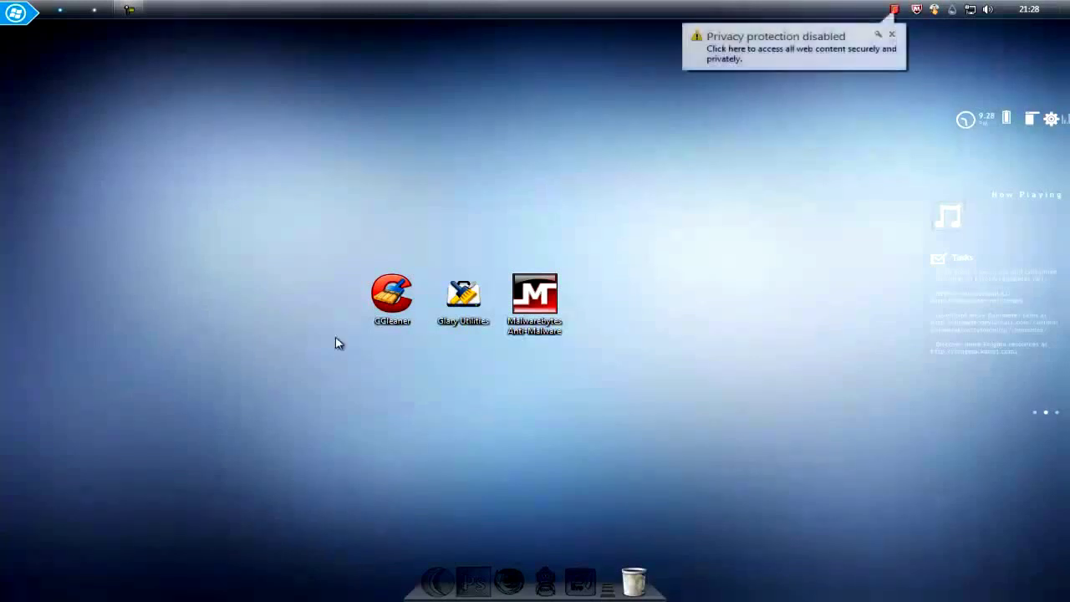
{"action": "left_click", "coordinate": [893, 35]}
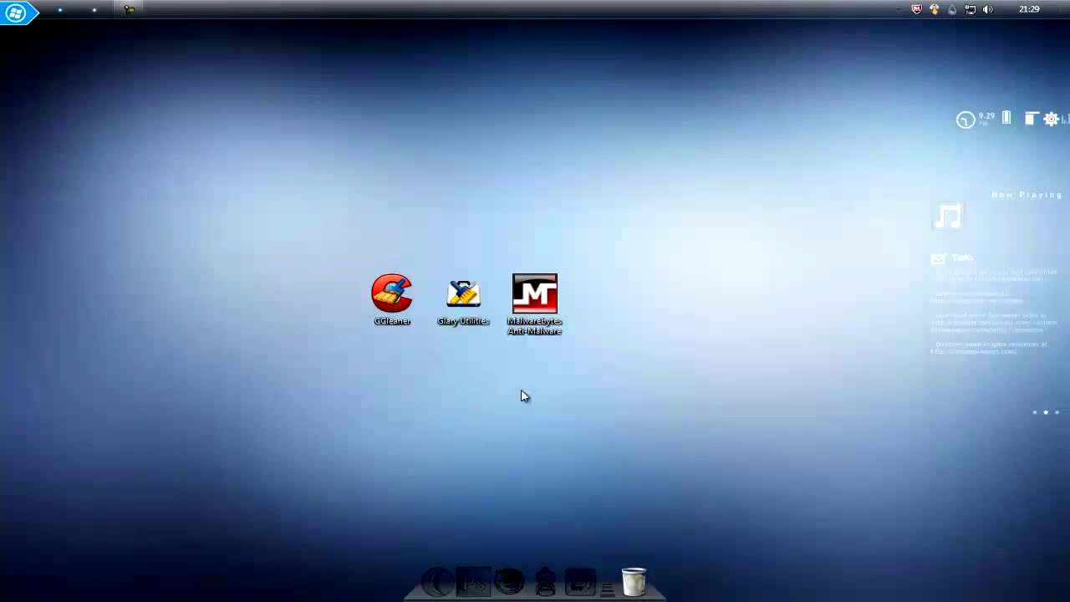
{"action": "left_click_drag", "start_coordinate": [687, 424], "coordinate": [246, 220]}
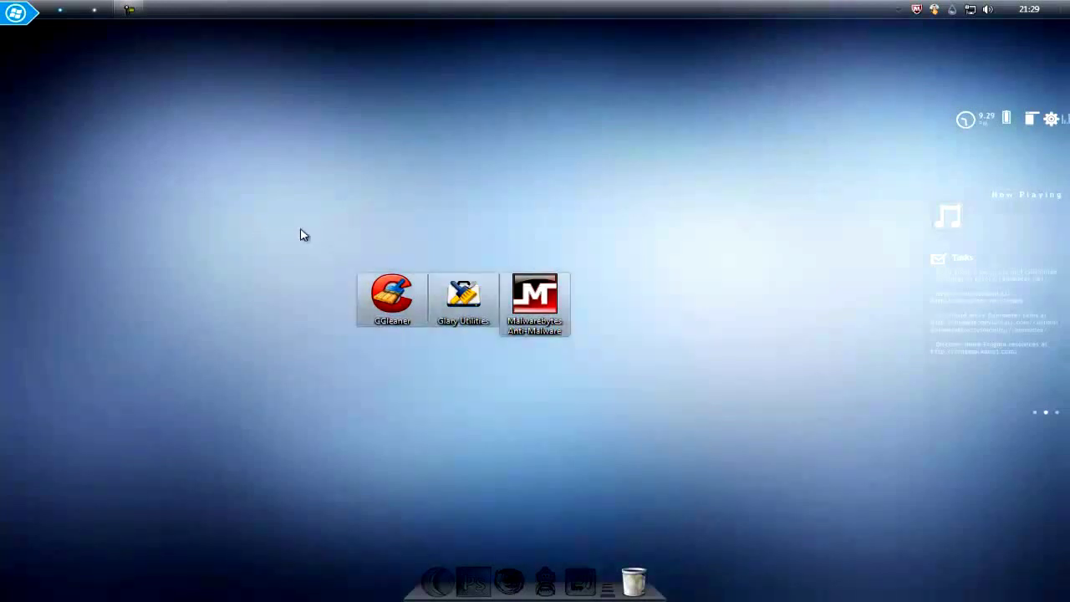
{"action": "left_click", "coordinate": [301, 234]}
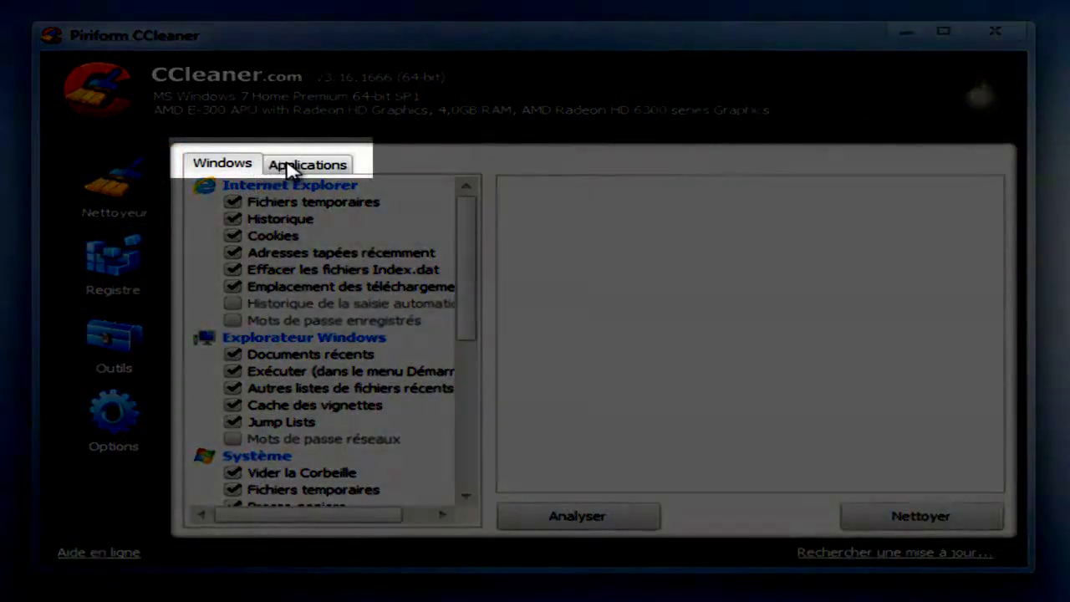
Step: Review the Applications and Windows cleaning categories, then run the cleaner and confirm permanent deletion of the files
{"action": "left_click", "coordinate": [293, 167]}
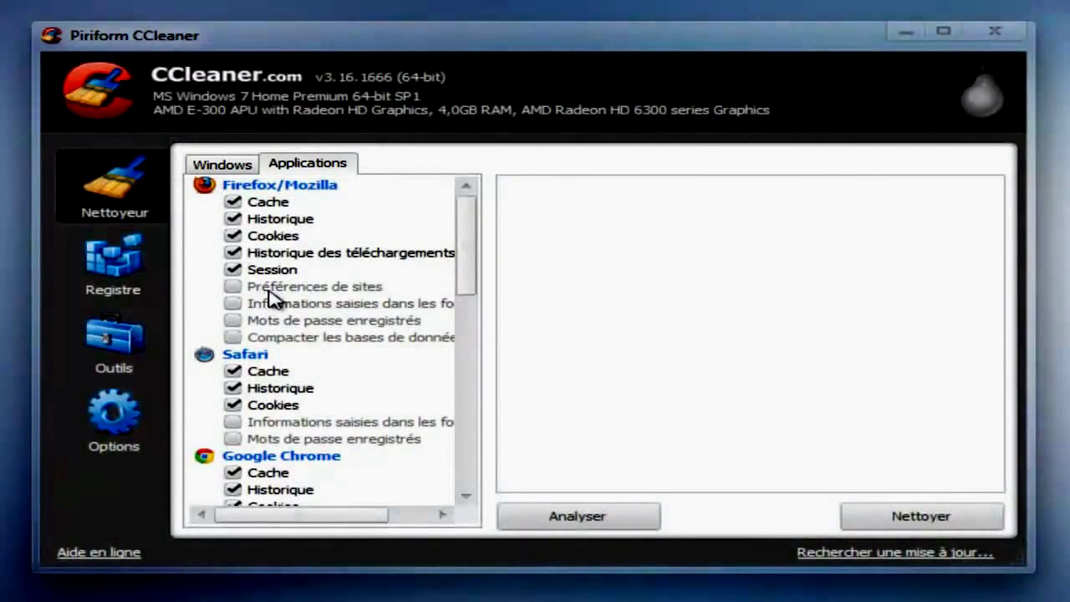
{"action": "left_click_drag", "start_coordinate": [462, 249], "coordinate": [452, 458]}
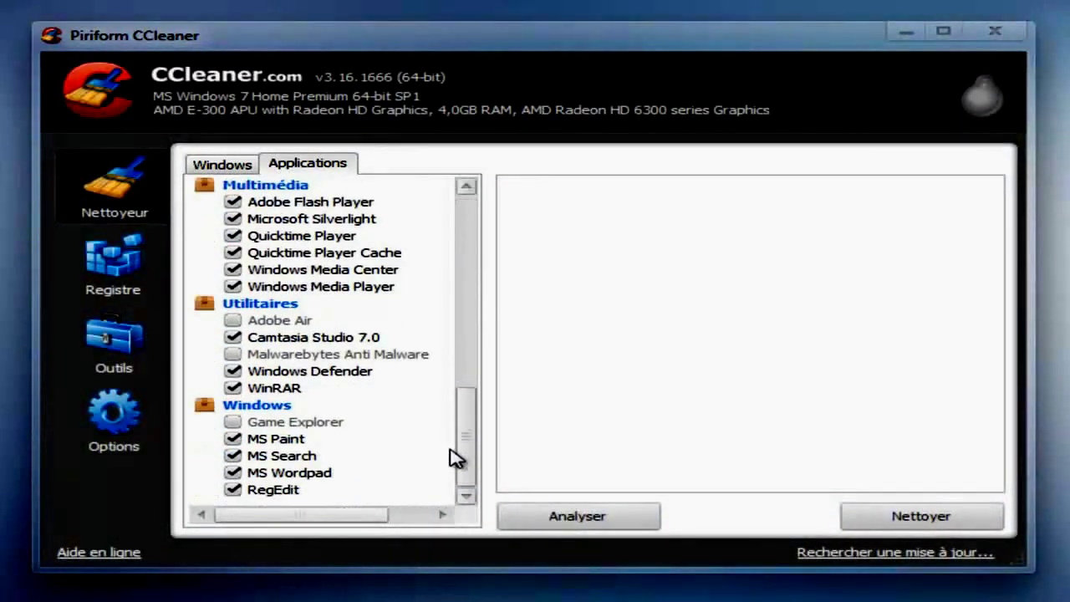
{"action": "left_click", "coordinate": [234, 167]}
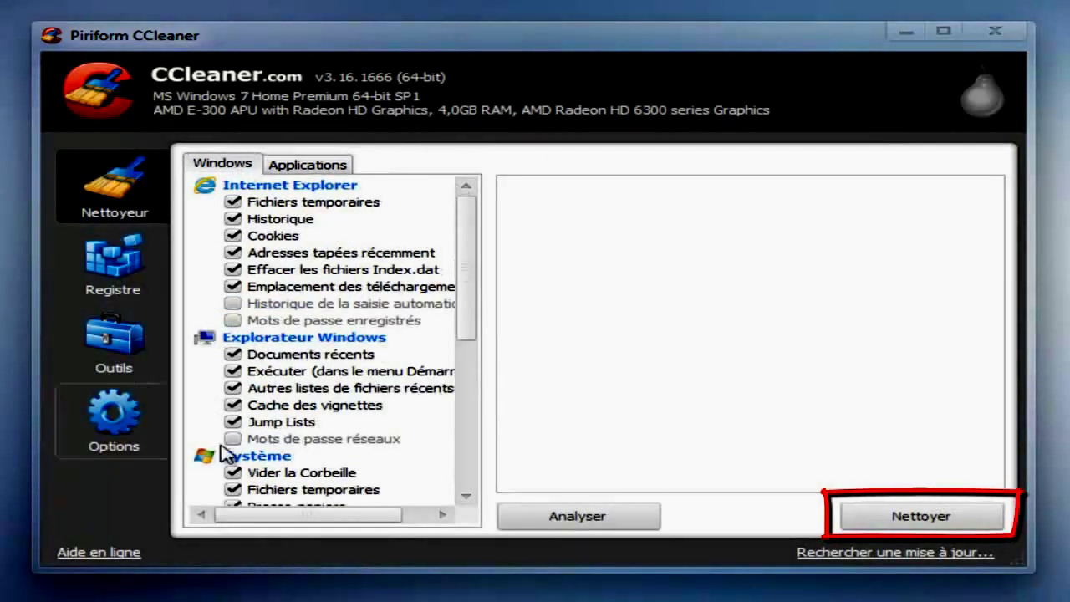
{"action": "left_click", "coordinate": [970, 525]}
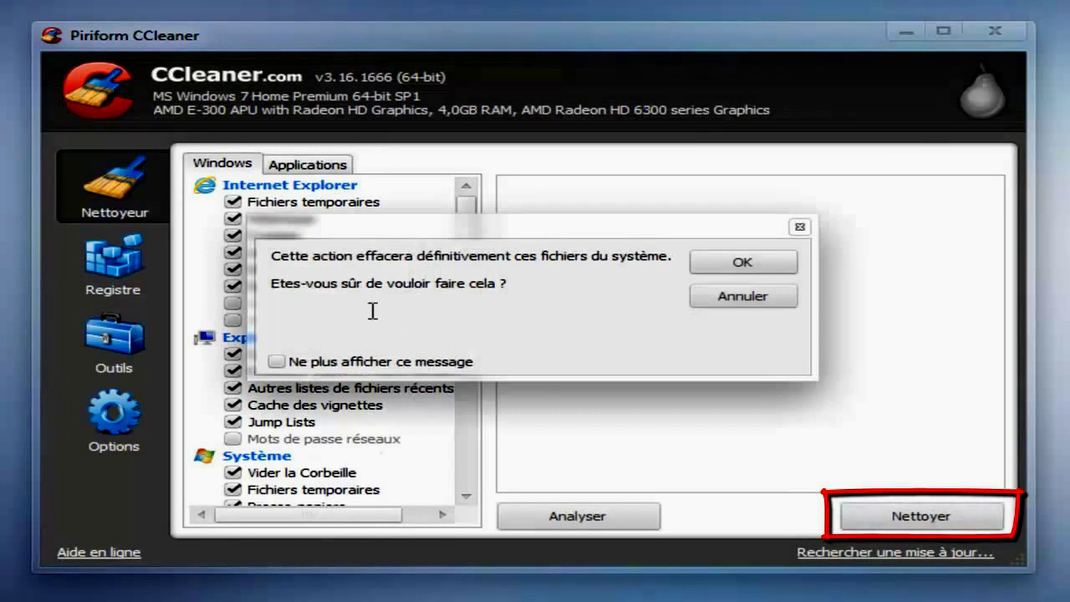
{"action": "left_click", "coordinate": [710, 264]}
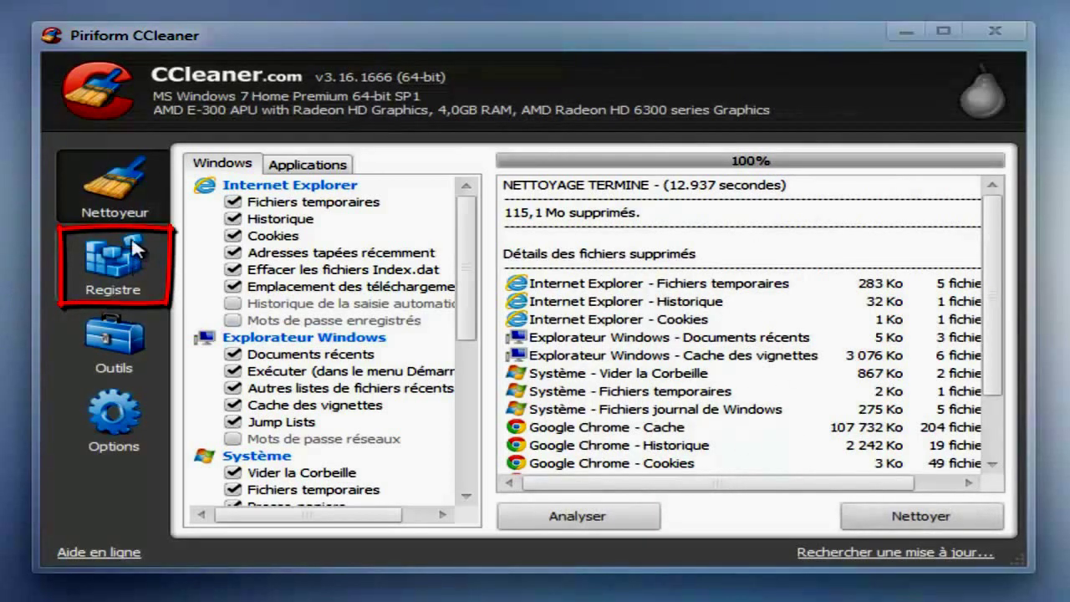
Step: Scan the registry for errors with all registry categories enabled and look over the listed problems
{"action": "left_click", "coordinate": [102, 278]}
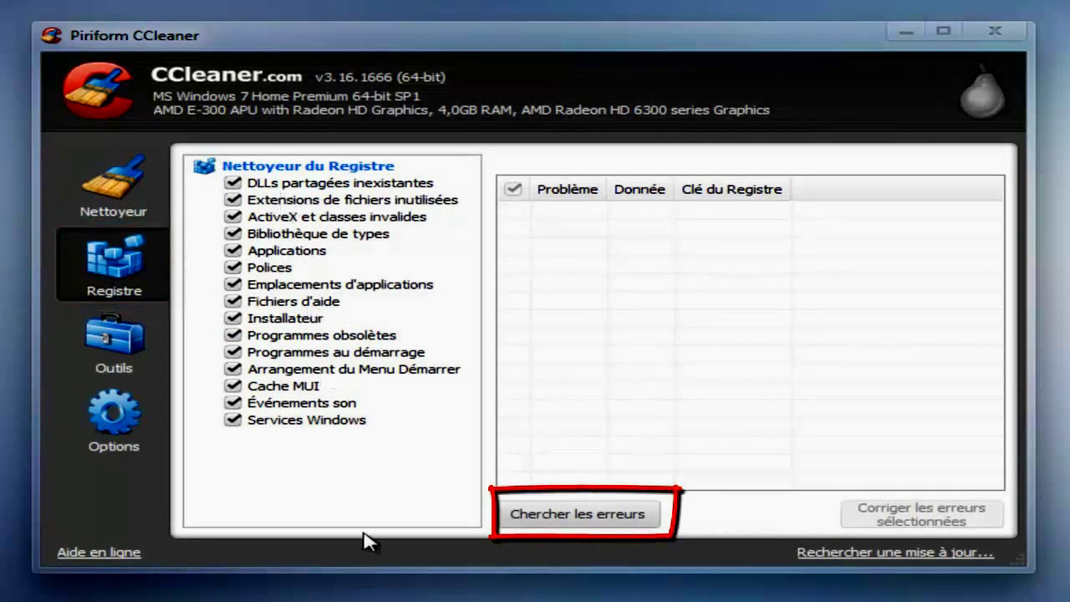
{"action": "left_click", "coordinate": [573, 514]}
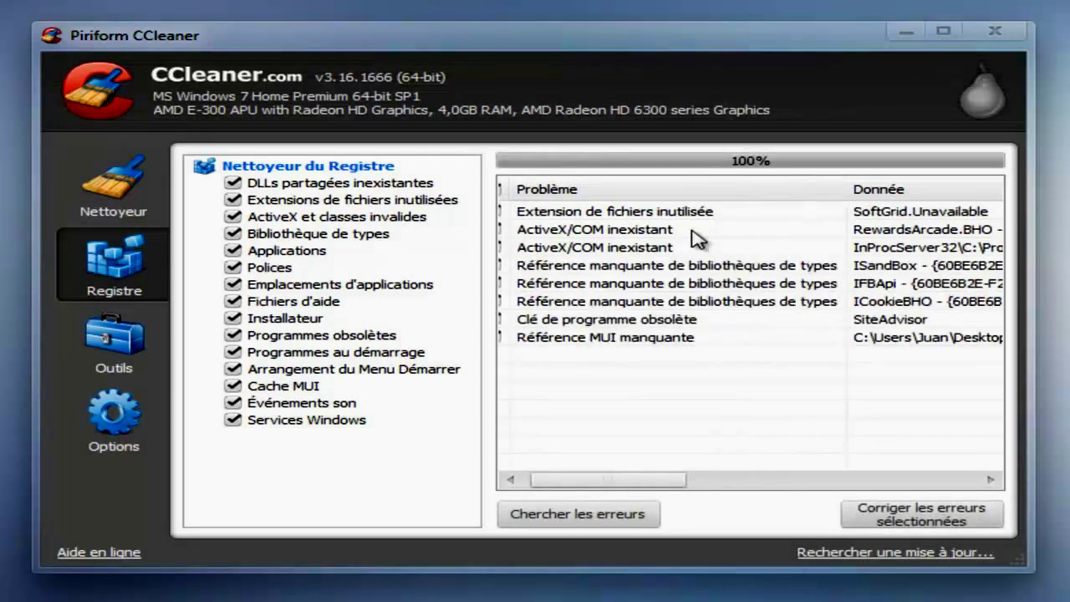
{"action": "scroll", "coordinate": [747, 215], "scroll_direction": "right", "scroll_amount": 3}
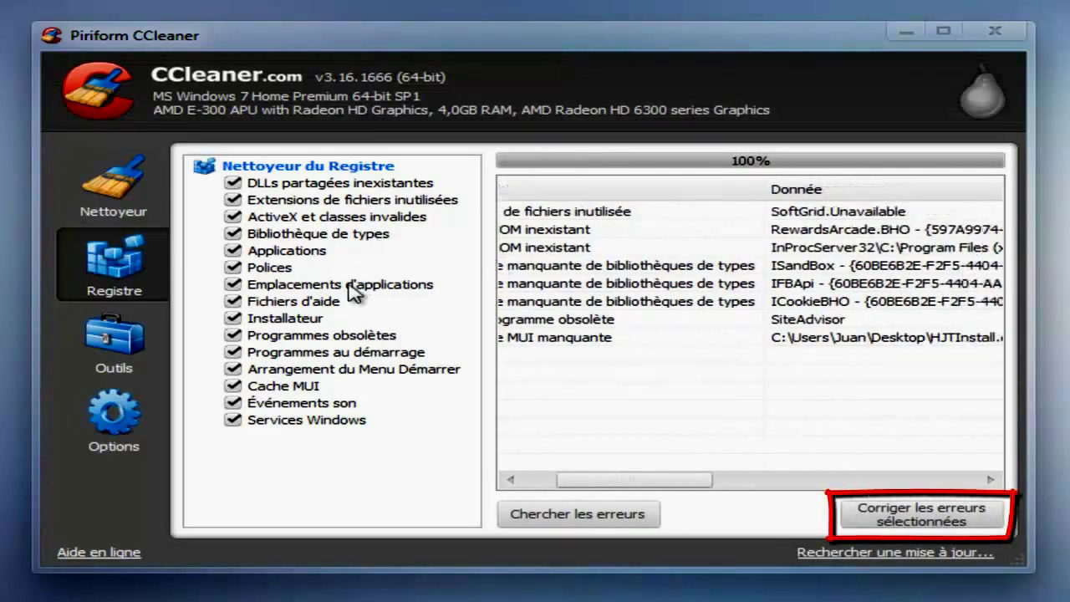
Step: Fix all selected registry errors without backing up the registry keys, and close CCleaner
{"action": "left_click", "coordinate": [924, 519]}
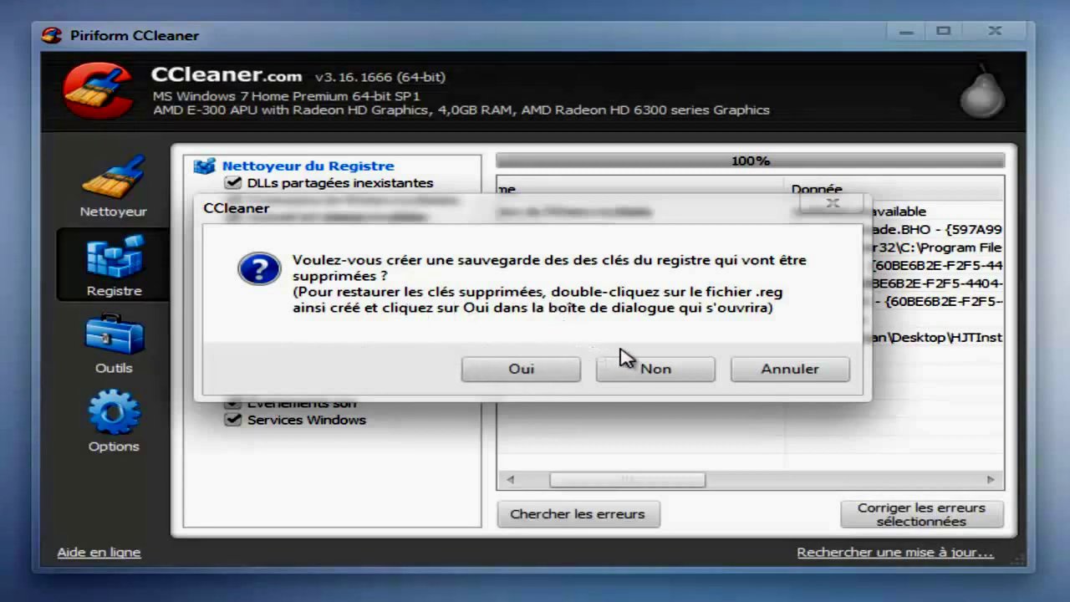
{"action": "left_click", "coordinate": [669, 375]}
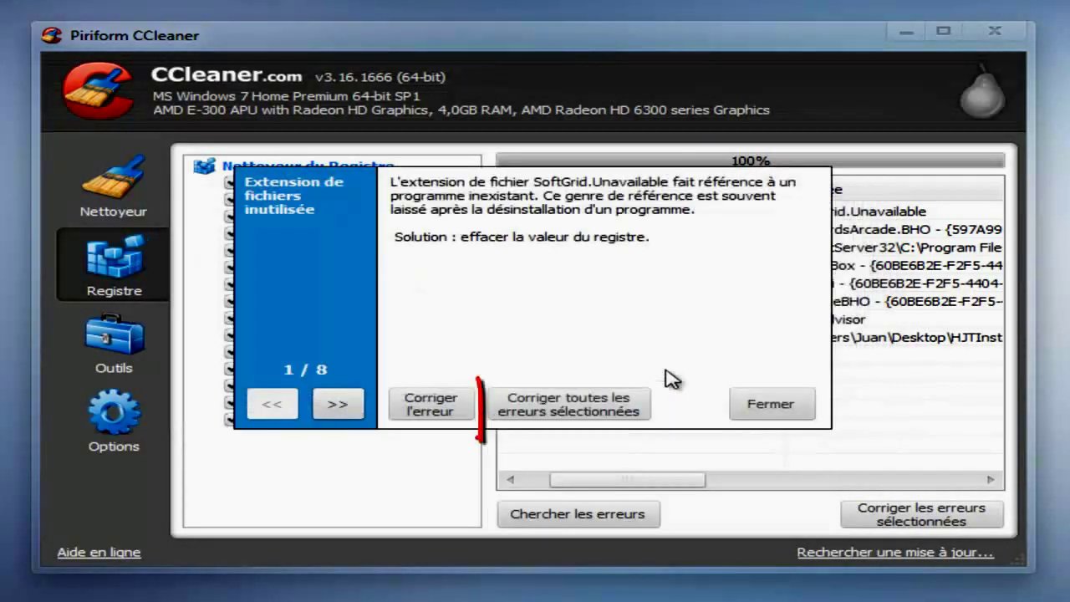
{"action": "left_click", "coordinate": [575, 411]}
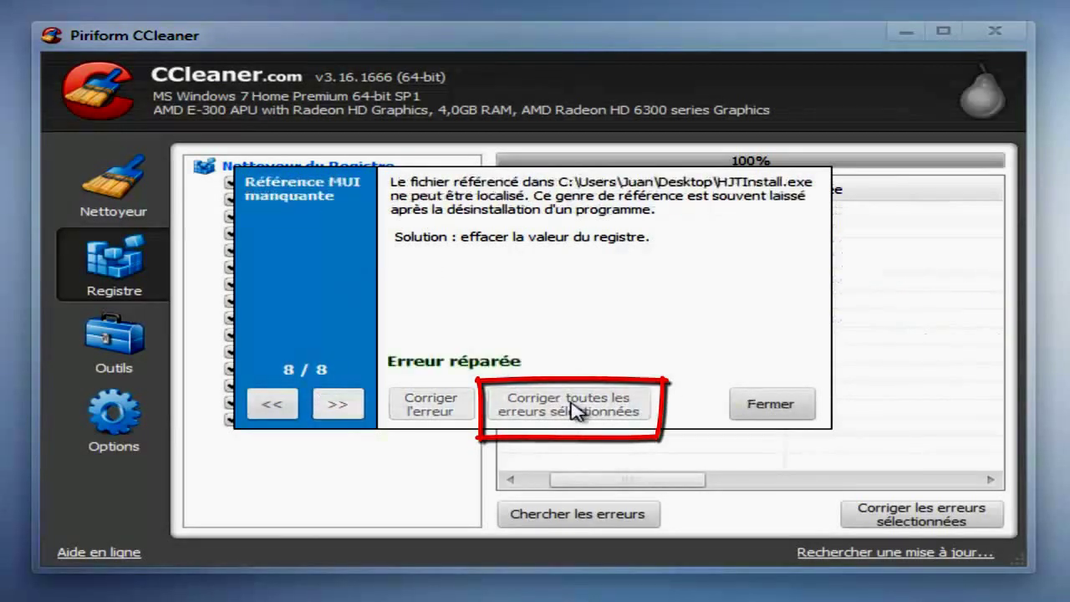
{"action": "left_click", "coordinate": [767, 404]}
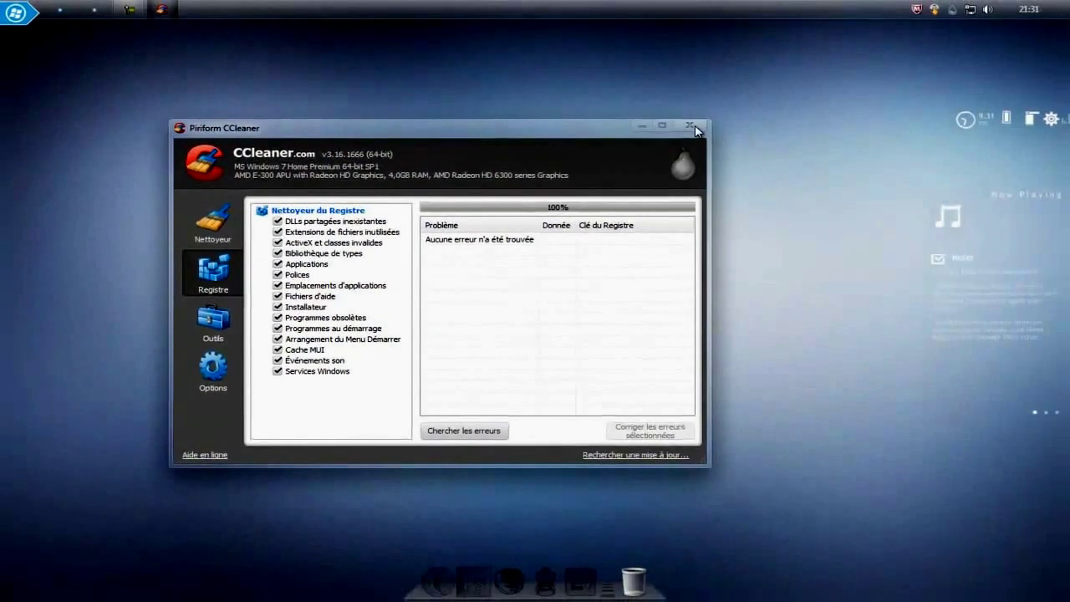
{"action": "left_click", "coordinate": [733, 111]}
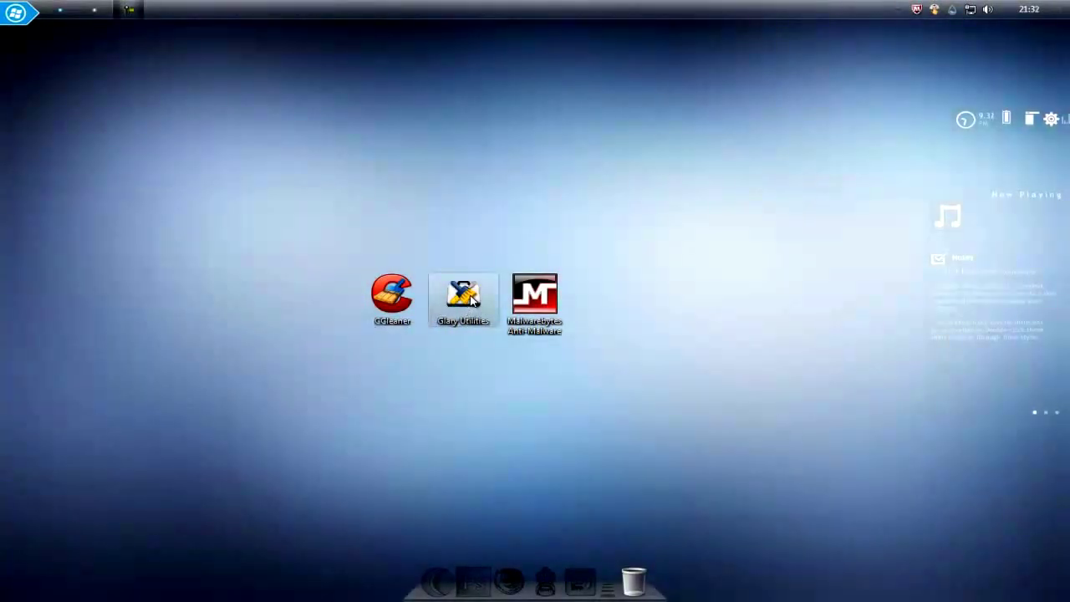
Step: Open Glary Utilities, run the 1-click maintenance scan (Maintenance 1-clic), repair the detected problems and close the program
{"action": "double_click", "coordinate": [470, 300]}
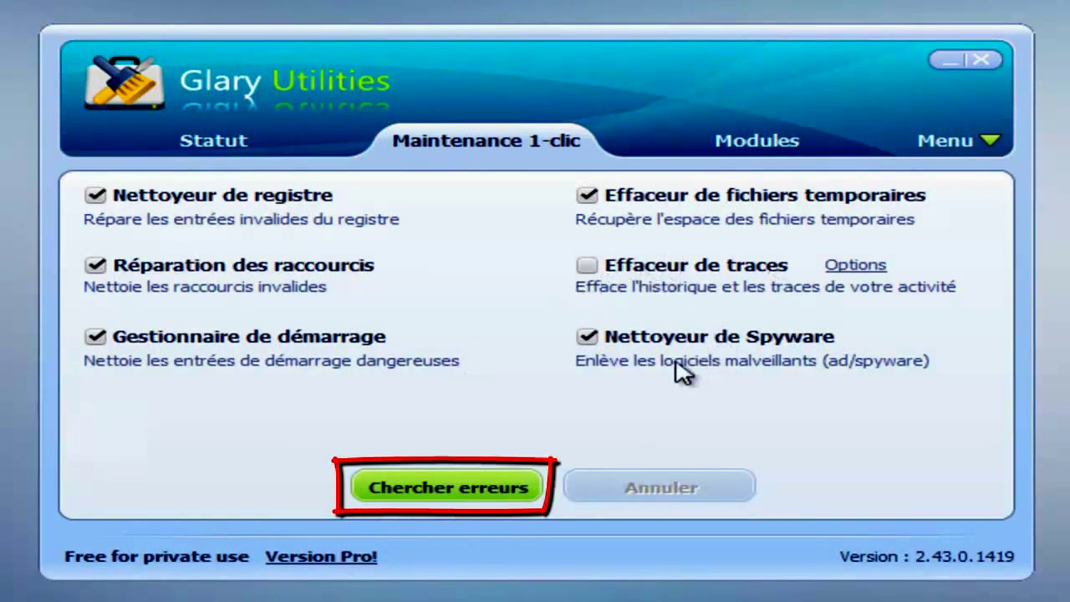
{"action": "left_click", "coordinate": [441, 489]}
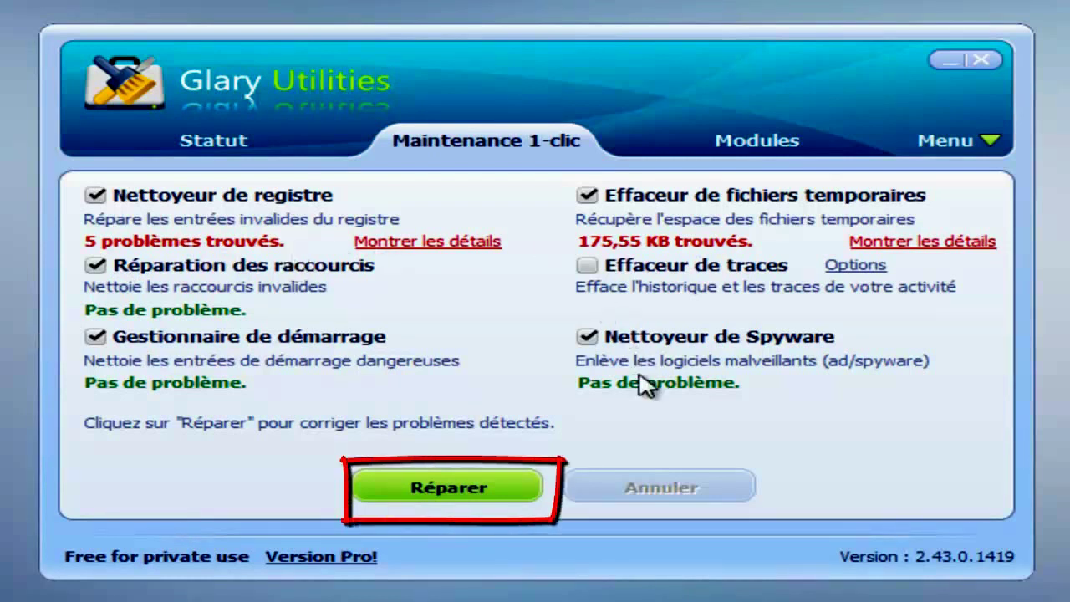
{"action": "left_click", "coordinate": [500, 490]}
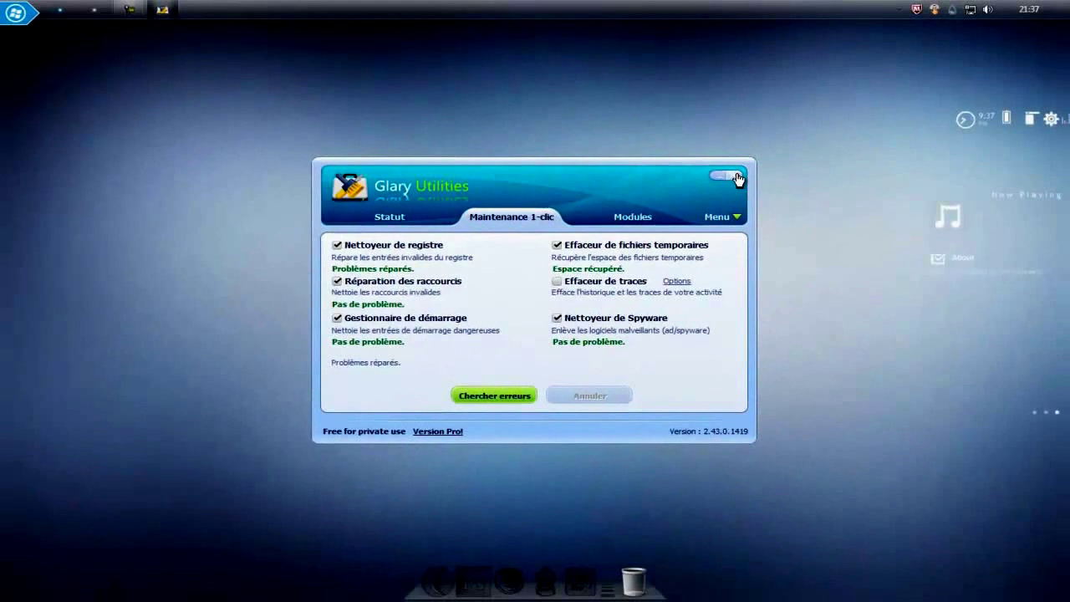
{"action": "left_click", "coordinate": [736, 178]}
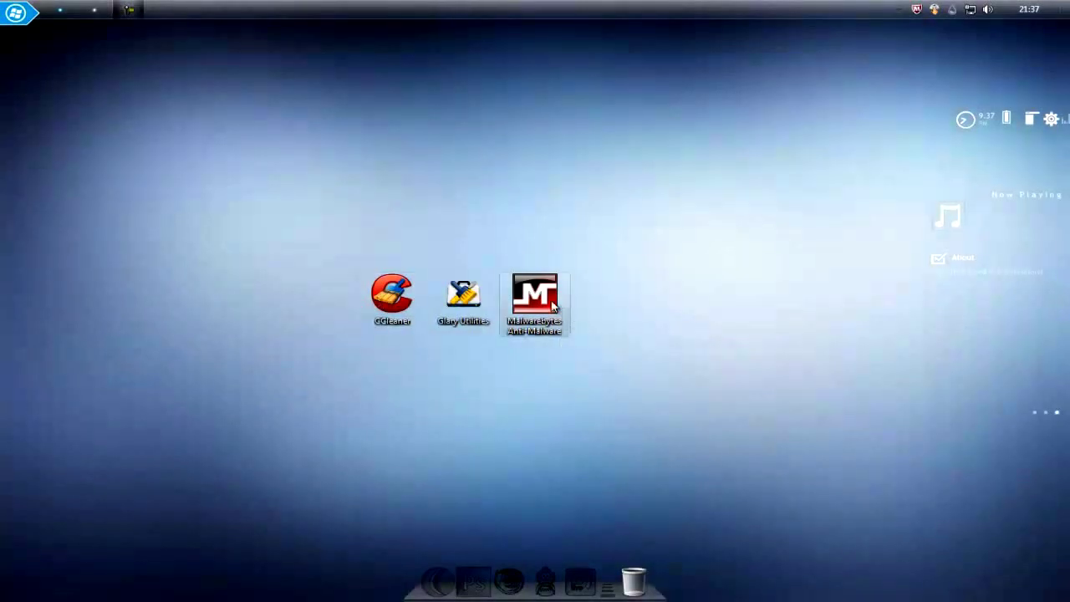
Step: Open Malwarebytes Anti-Malware, run a quick scan (examen rapide), and dismiss its log and completion message
{"action": "double_click", "coordinate": [543, 304]}
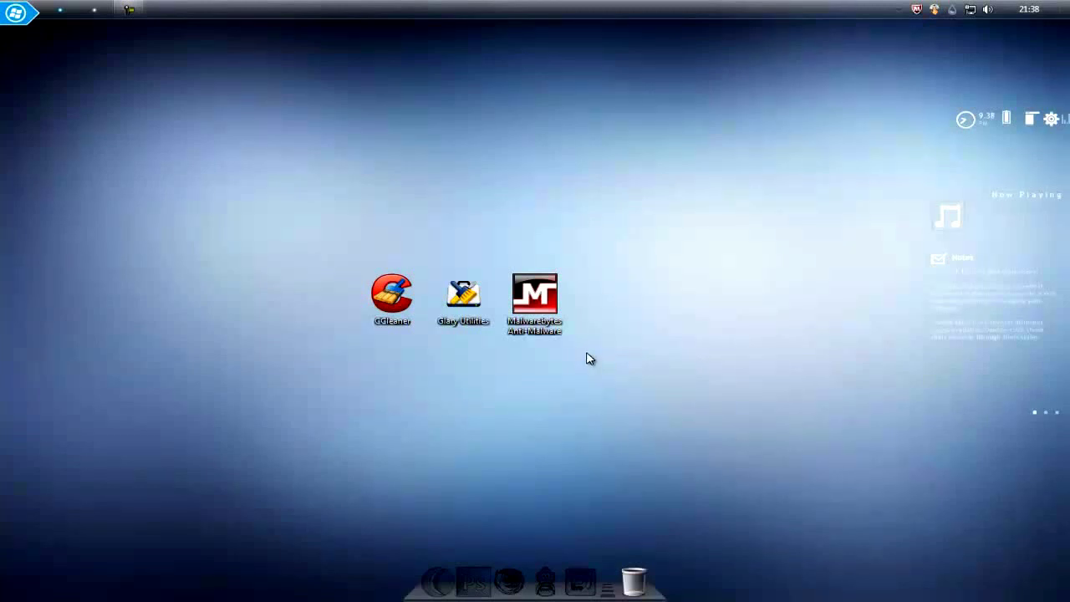
{"action": "double_click", "coordinate": [543, 302]}
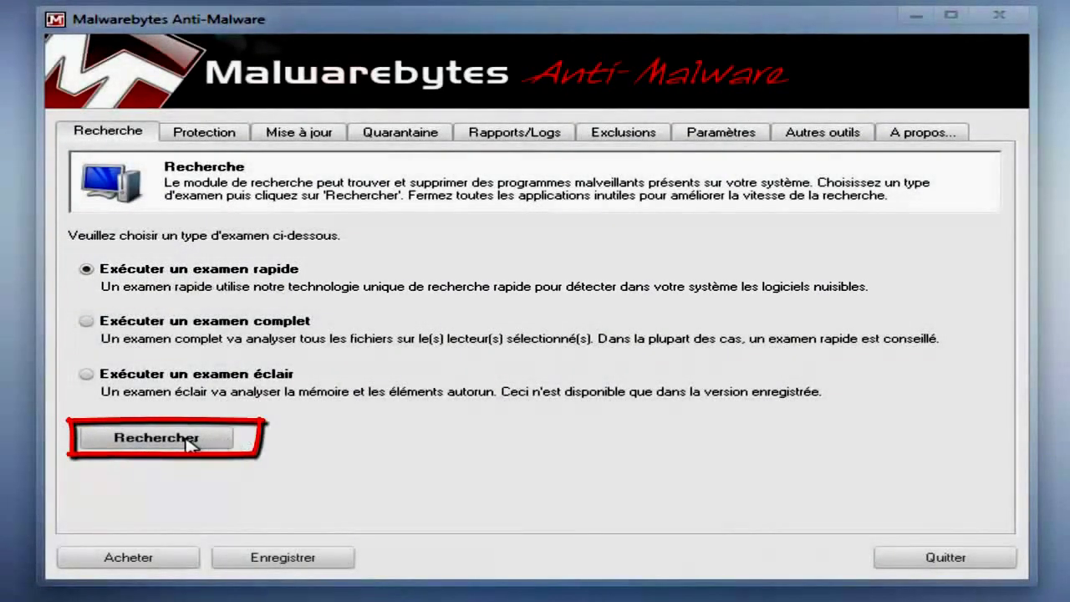
{"action": "key", "text": "Return"}
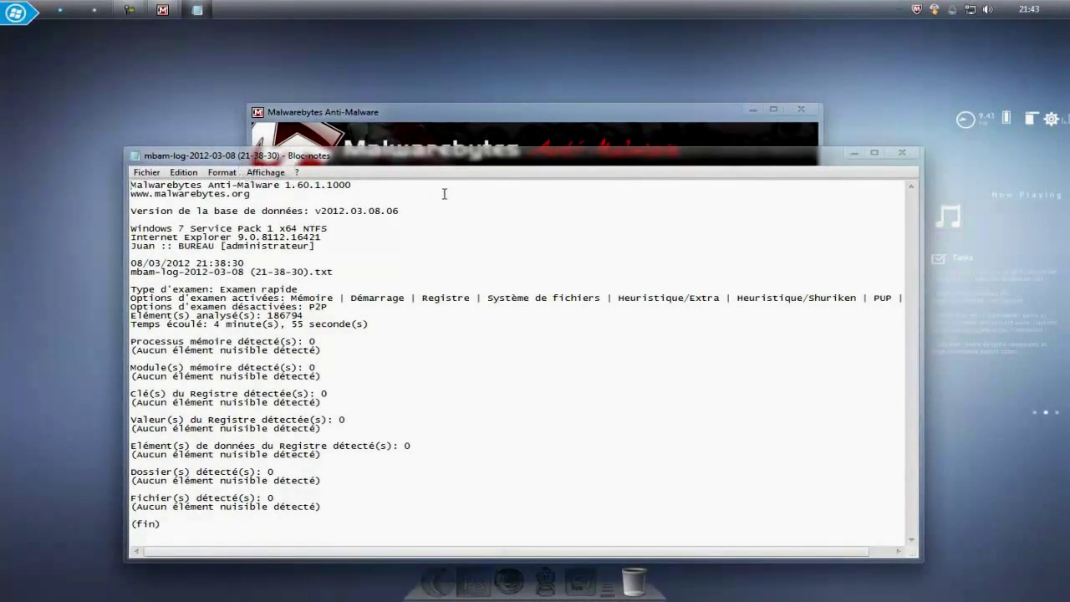
{"action": "left_click", "coordinate": [905, 155]}
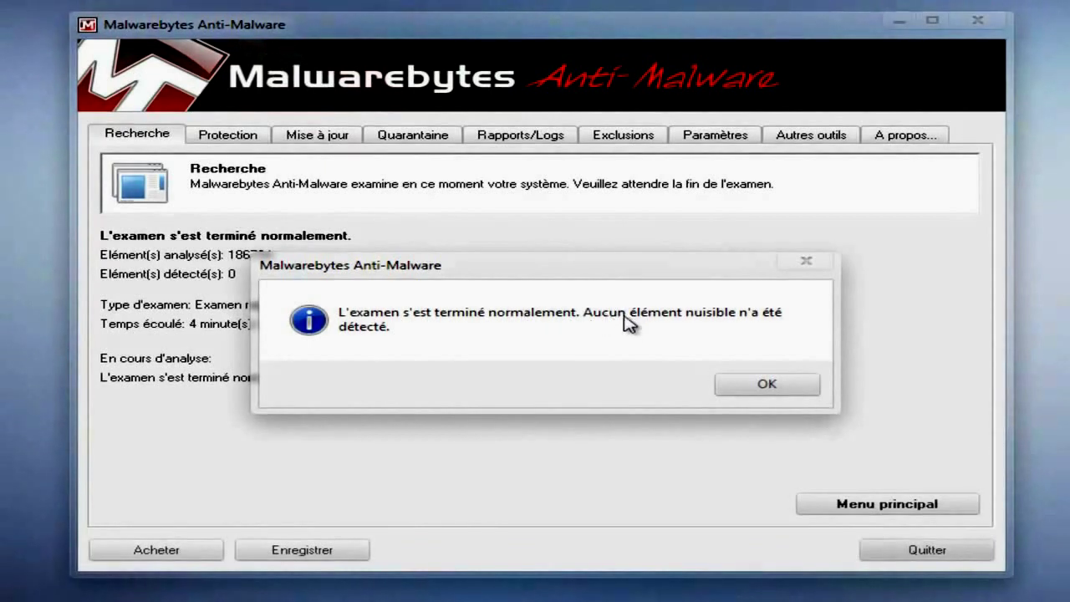
{"action": "left_click", "coordinate": [739, 386]}
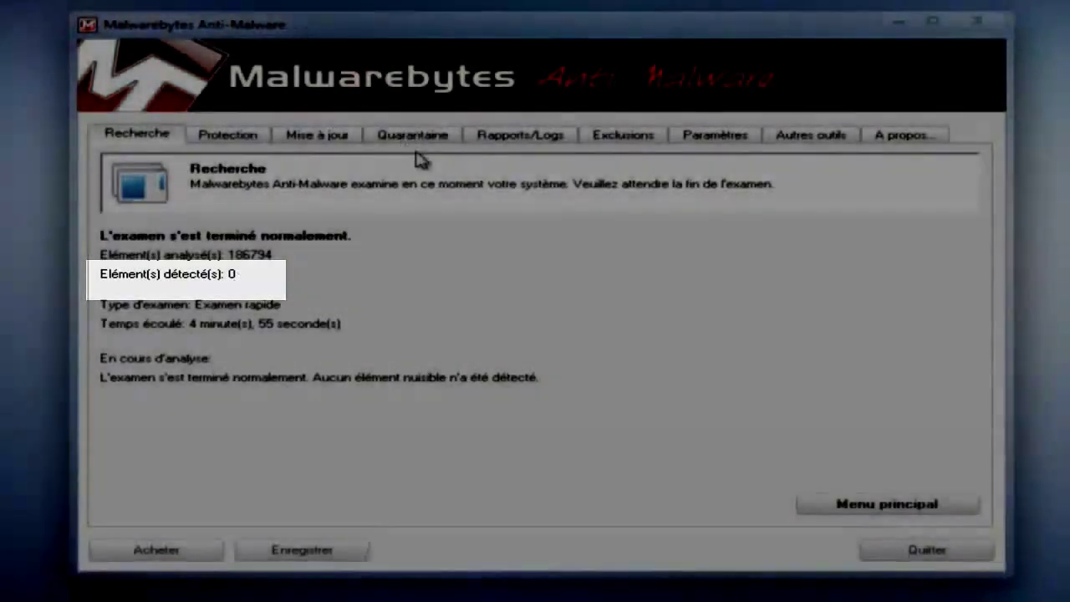
Step: Check the Malwarebytes quarantine list and close the program
{"action": "left_click", "coordinate": [423, 139]}
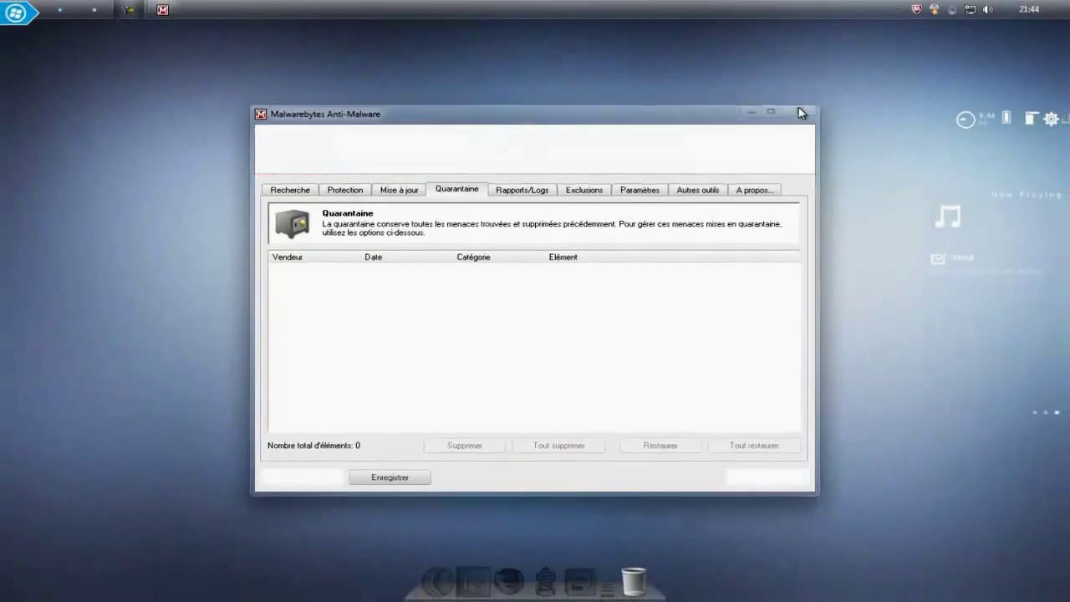
{"action": "left_click", "coordinate": [977, 20]}
{"action": "left_click_drag", "start_coordinate": [699, 426], "coordinate": [690, 387]}
{"action": "left_click", "coordinate": [690, 387]}
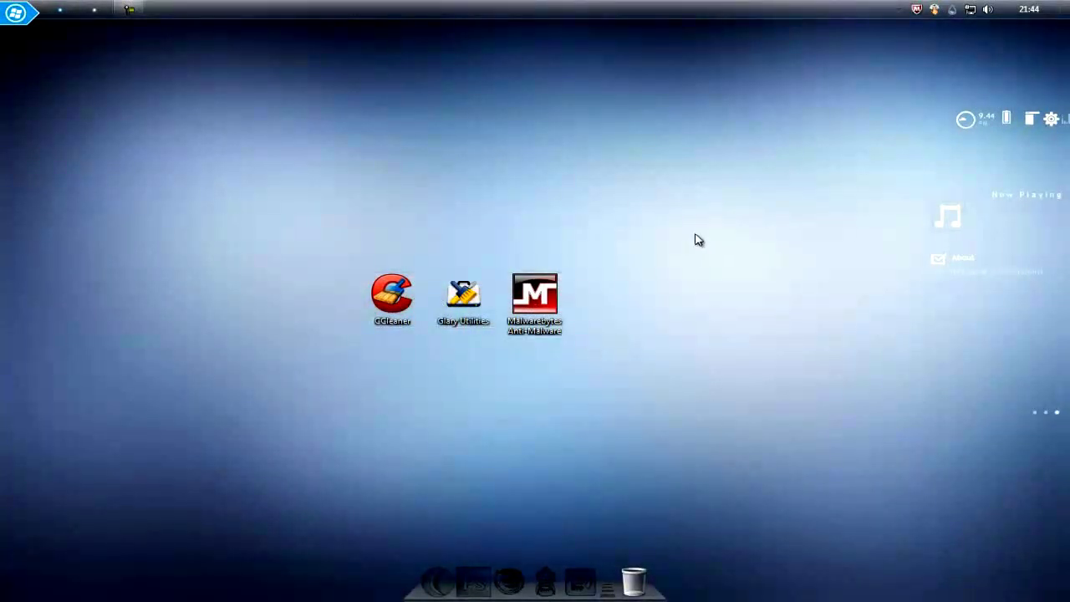